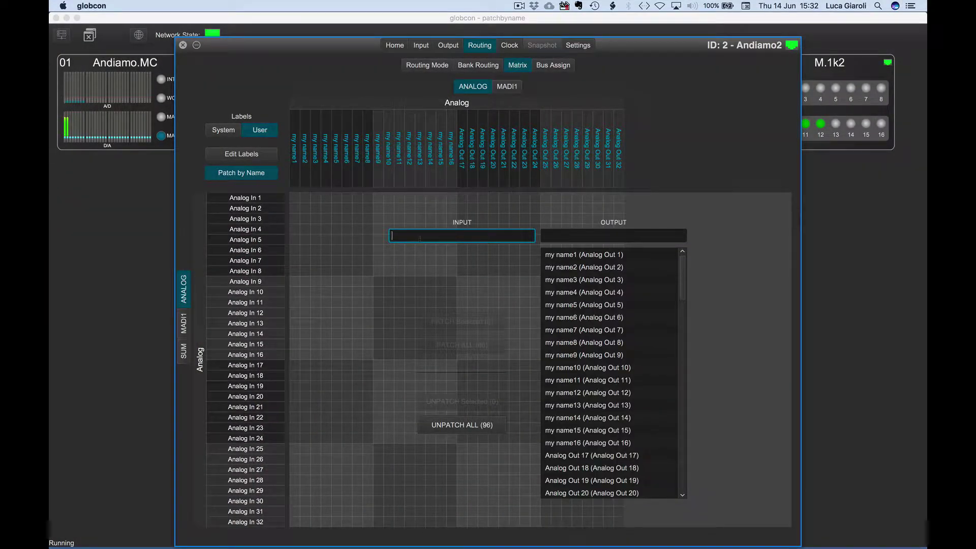
- Choose Analog In 1 as the input to patch and filter the outputs by "my name1"
type("analog")
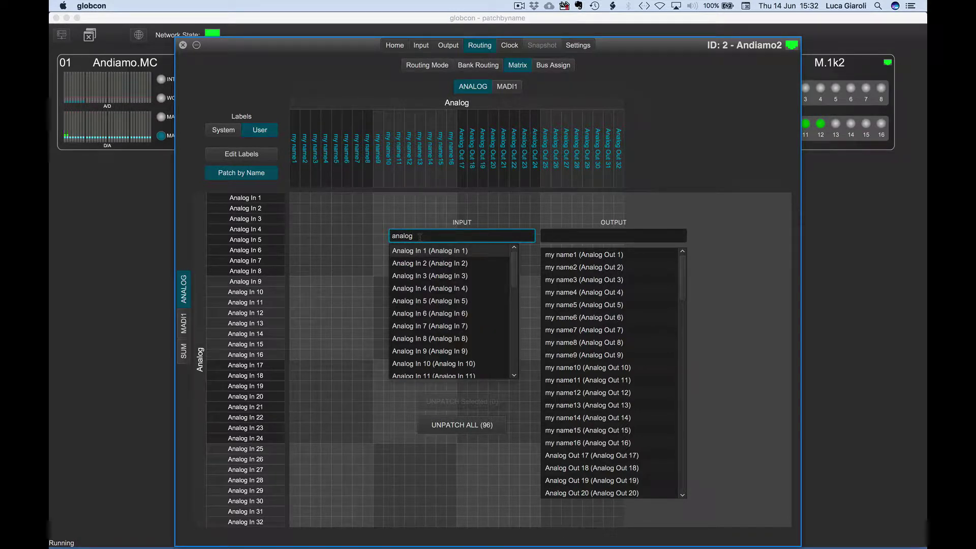
key("Return")
type("my")
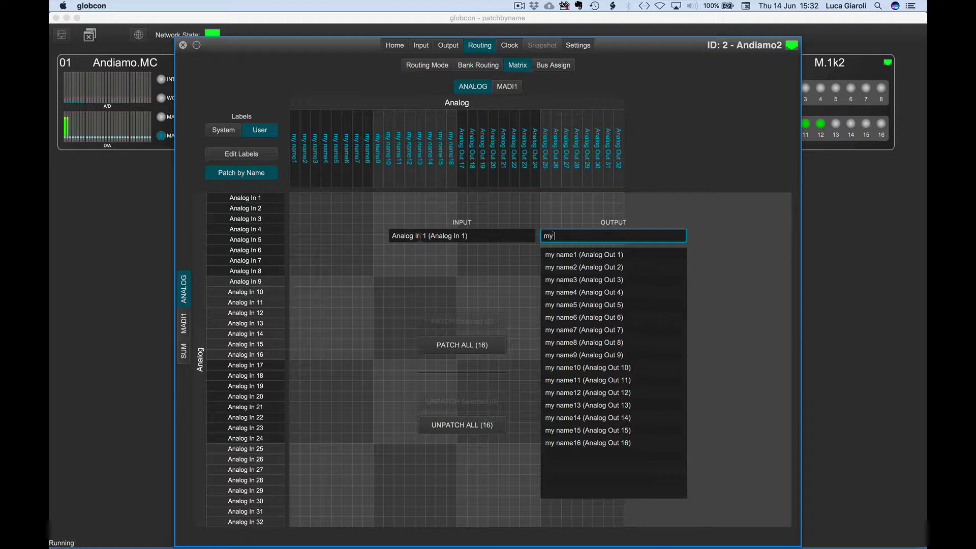
type(" name1")
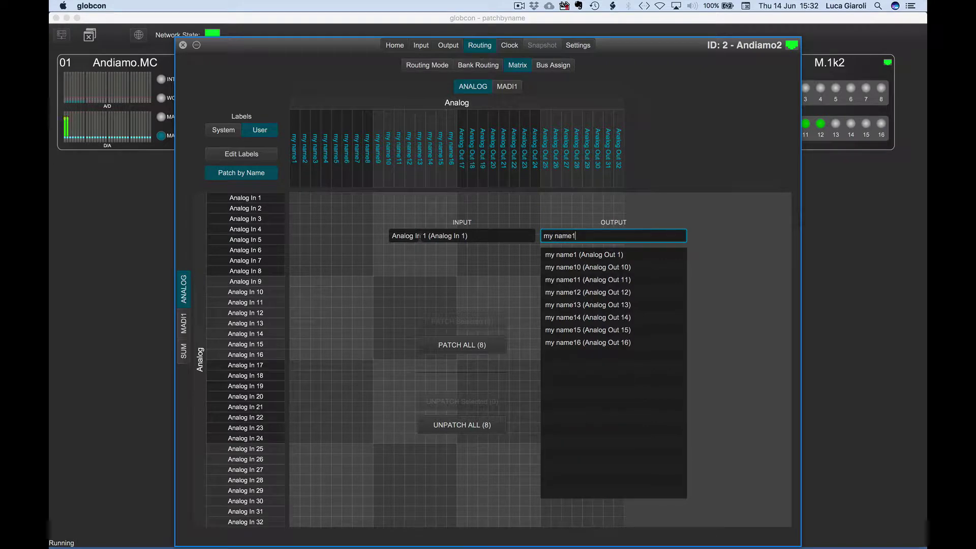
- Replace the output filter with "analog out 22" to look up that single output
key("BackSpace")
key("BackSpace")
key("BackSpace")
key("BackSpace")
key("BackSpace")
key("BackSpace")
key("BackSpace")
key("BackSpace")
type("anal")
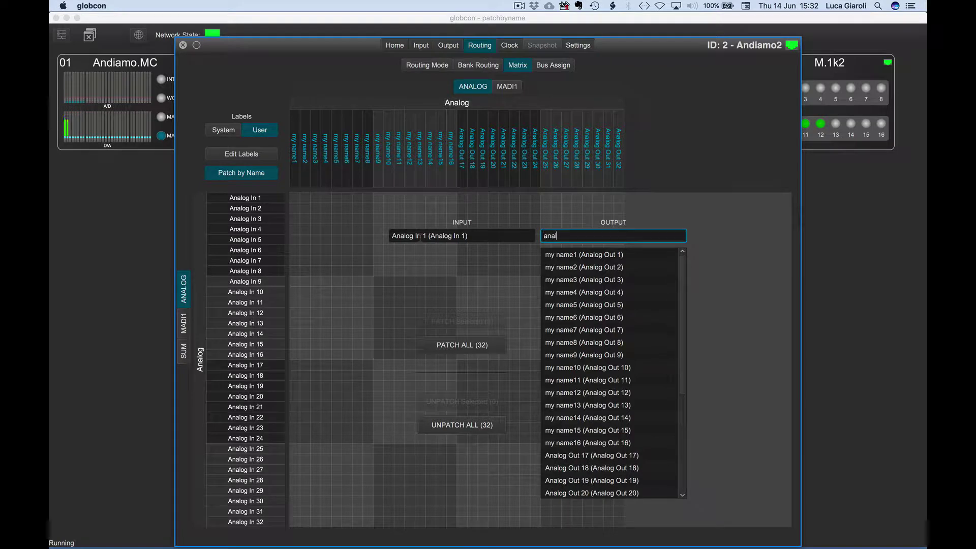
type("og out 22")
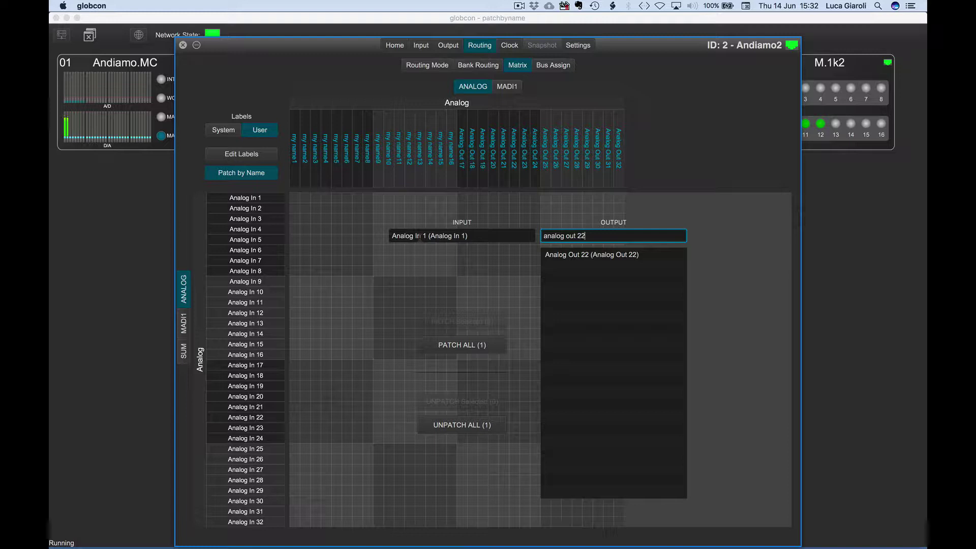
key("BackSpace")
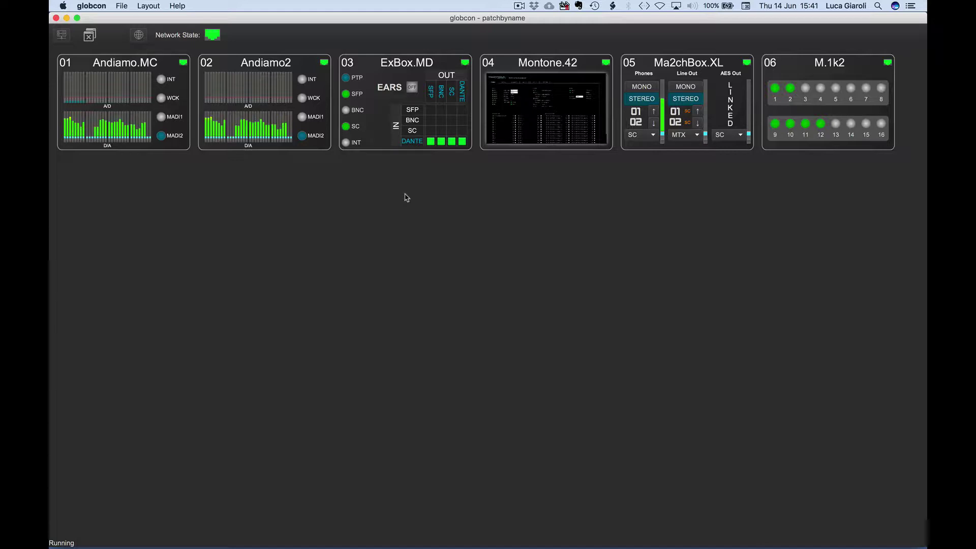
- Open the ExBox.MD device's routing matrix and turn on Patch by Name
double_click(402, 65)
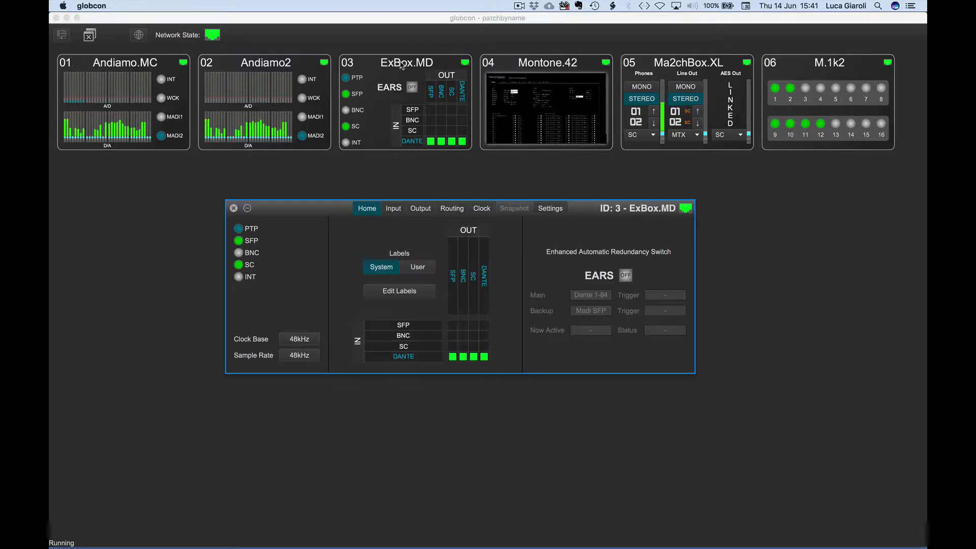
left_click(451, 208)
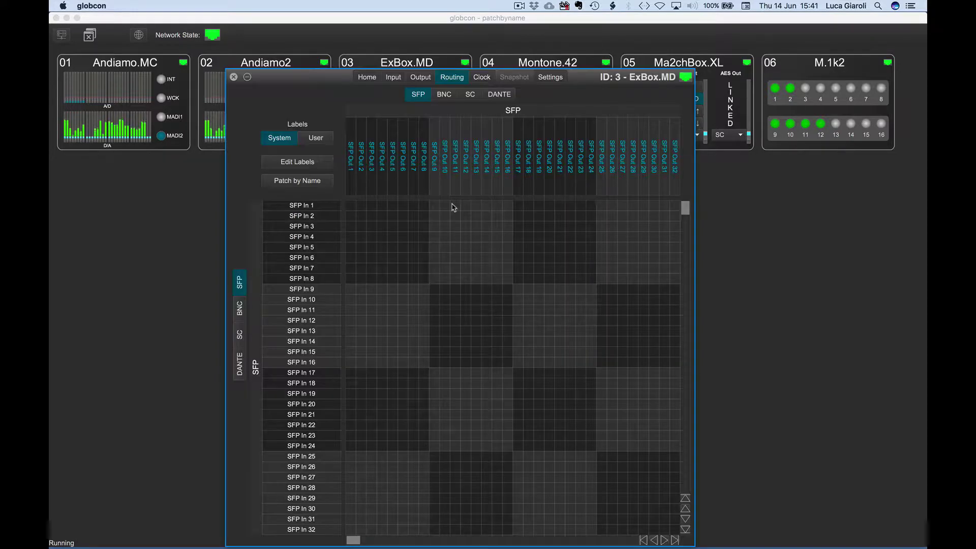
left_click(309, 180)
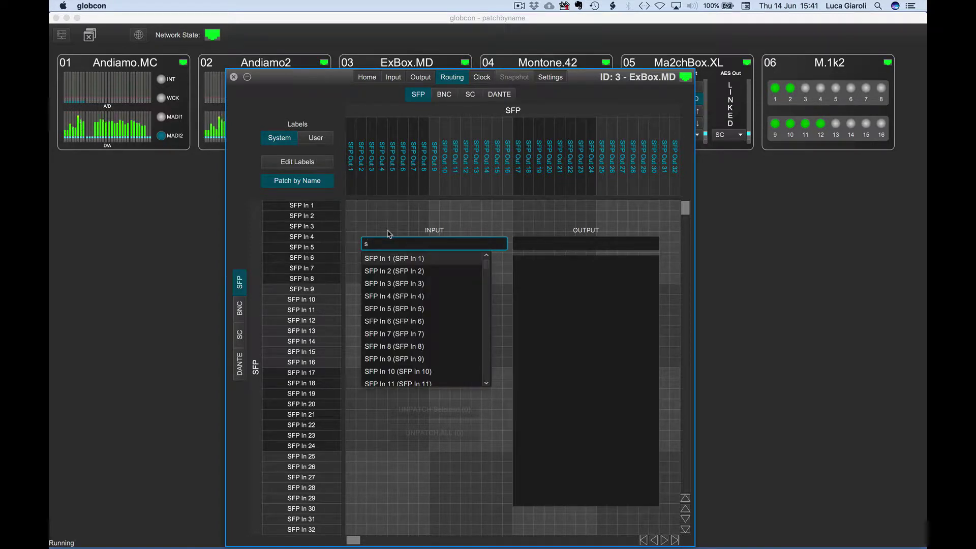
- Look through the input channels that match the filter "s", down to the end of the list
scroll(461, 302, "down", 3)
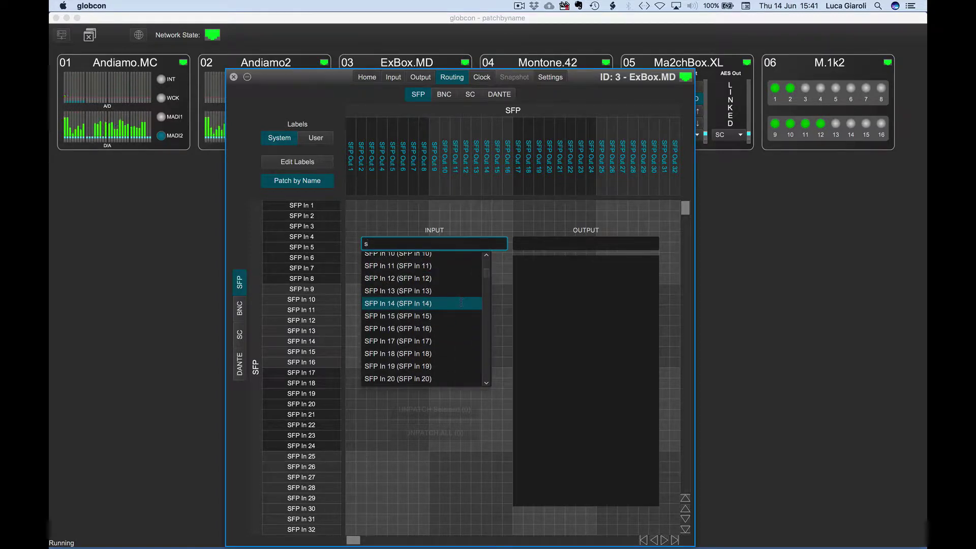
scroll(461, 302, "down", 10)
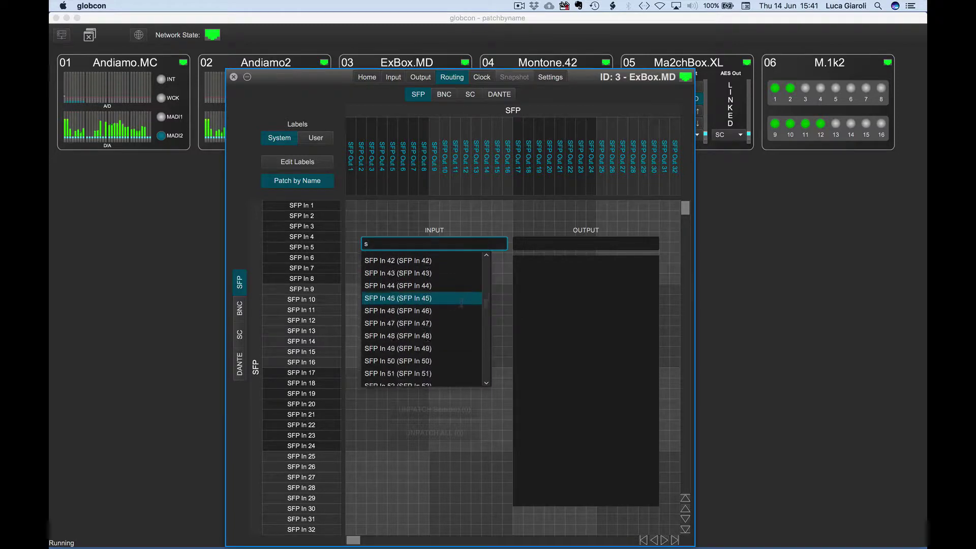
scroll(461, 303, "down", 6)
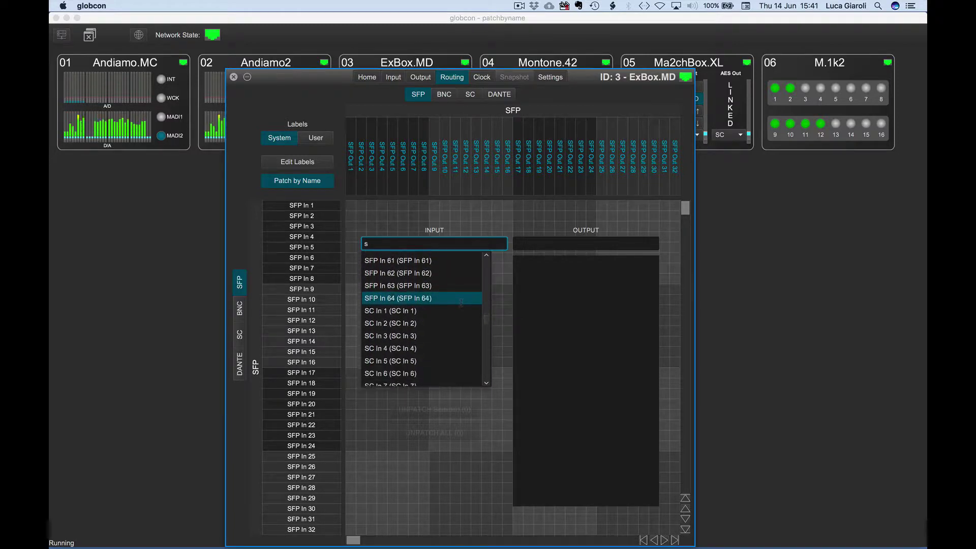
scroll(461, 303, "down", 5)
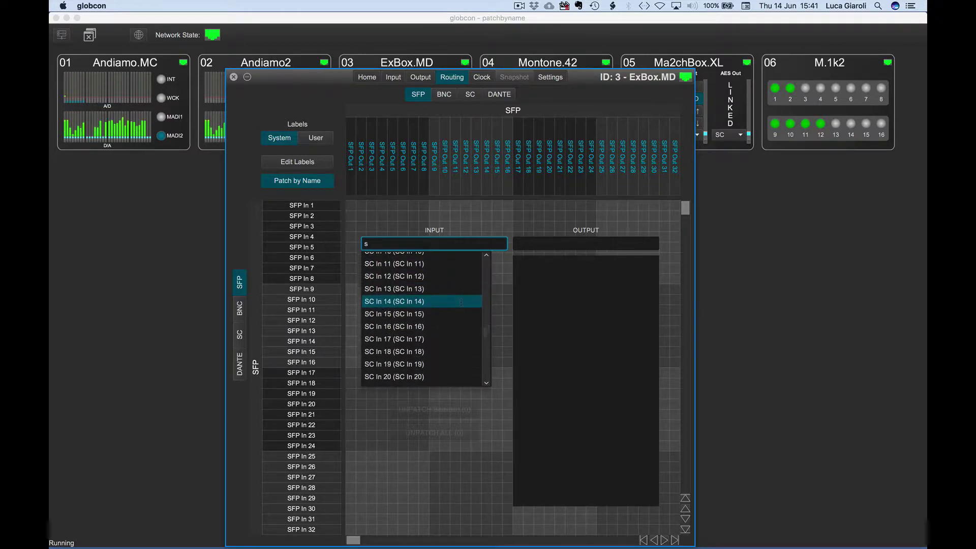
scroll(461, 303, "down", 10)
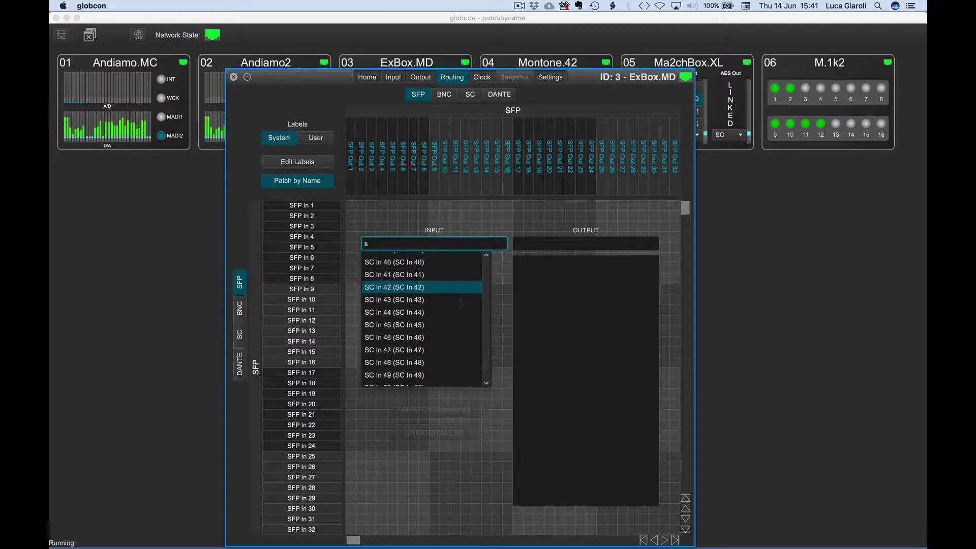
scroll(461, 302, "down", 5)
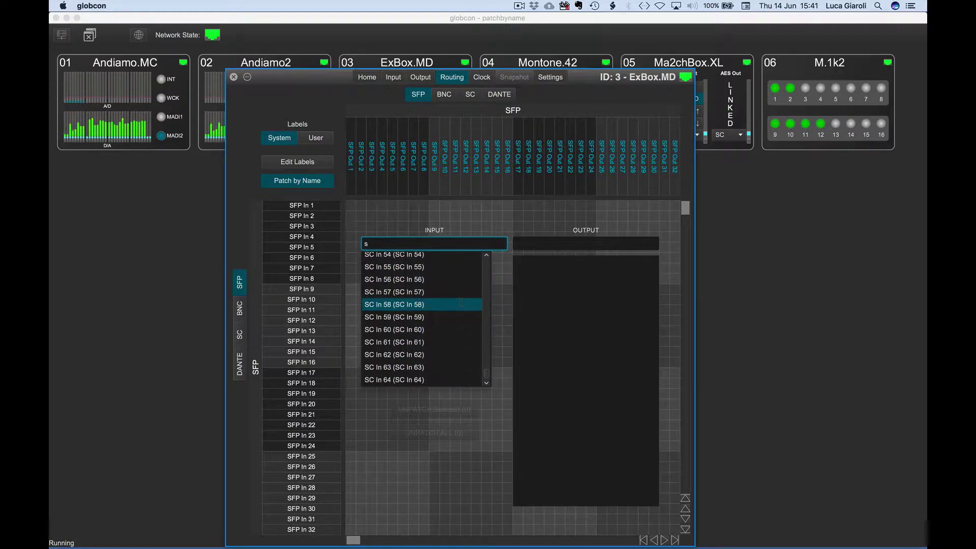
- Narrow the input filter to "sf" and choose SFP In 9 as the input to patch
left_click(436, 244)
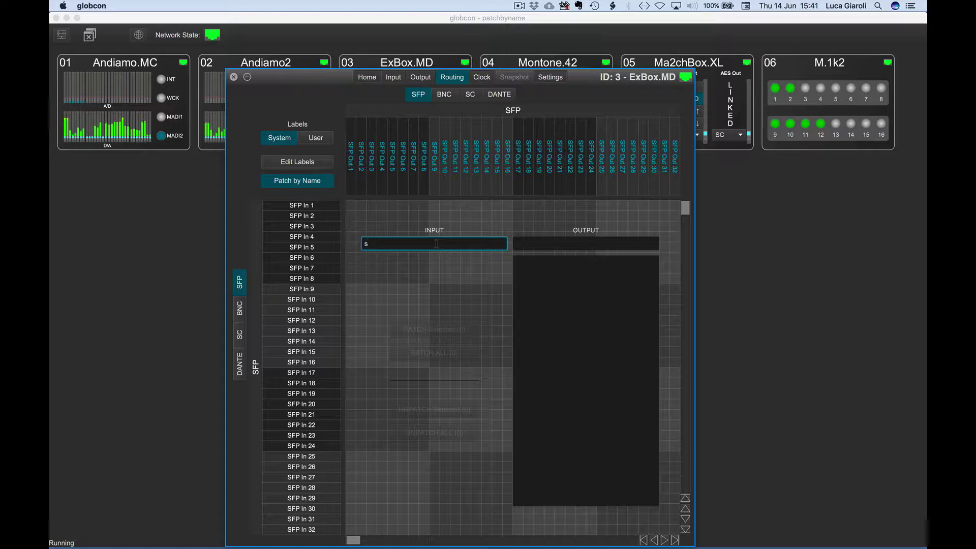
type("f")
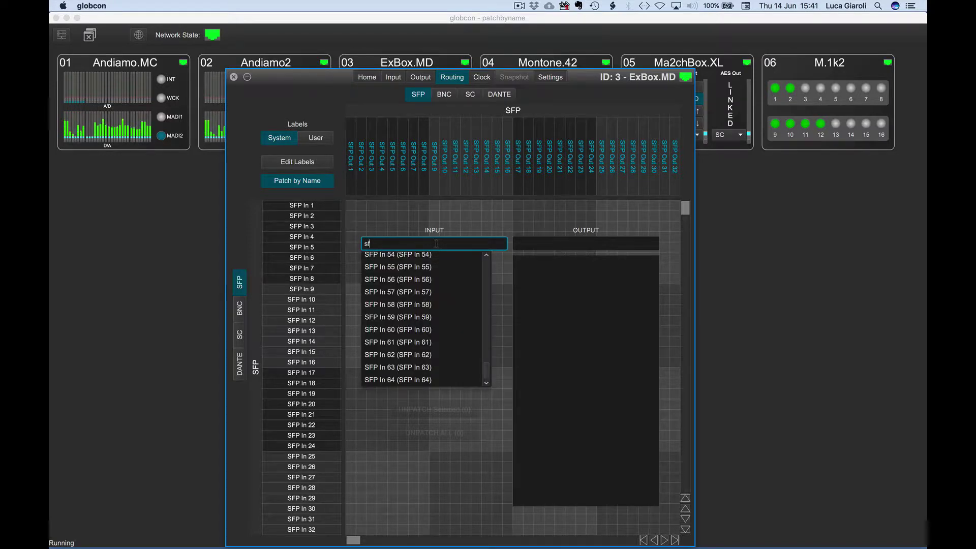
scroll(452, 281, "up", 15)
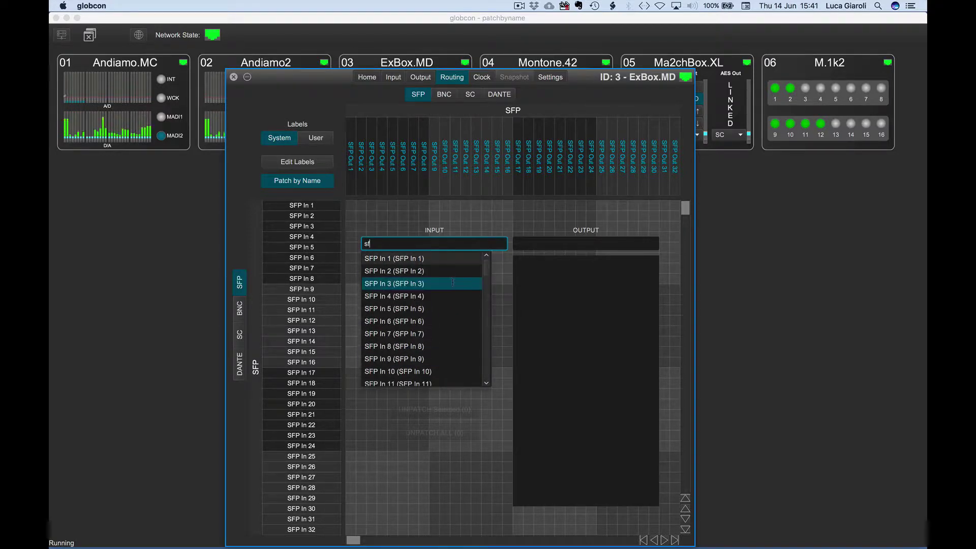
scroll(453, 282, "down", 15)
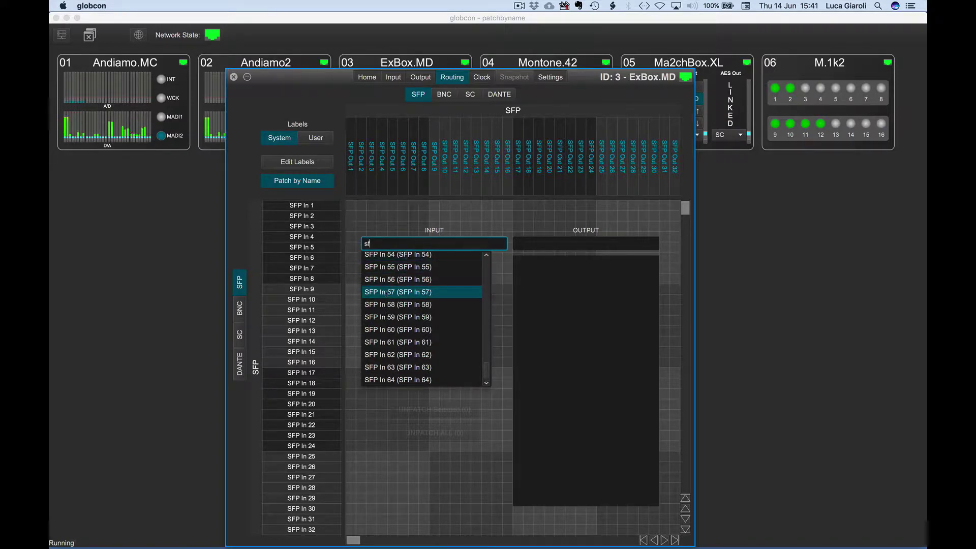
scroll(388, 293, "up", 15)
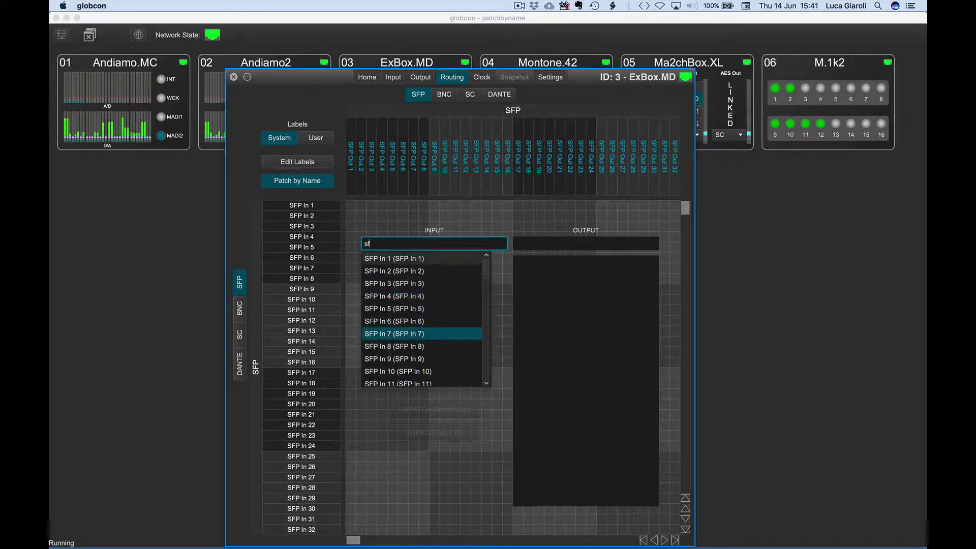
left_click(388, 359)
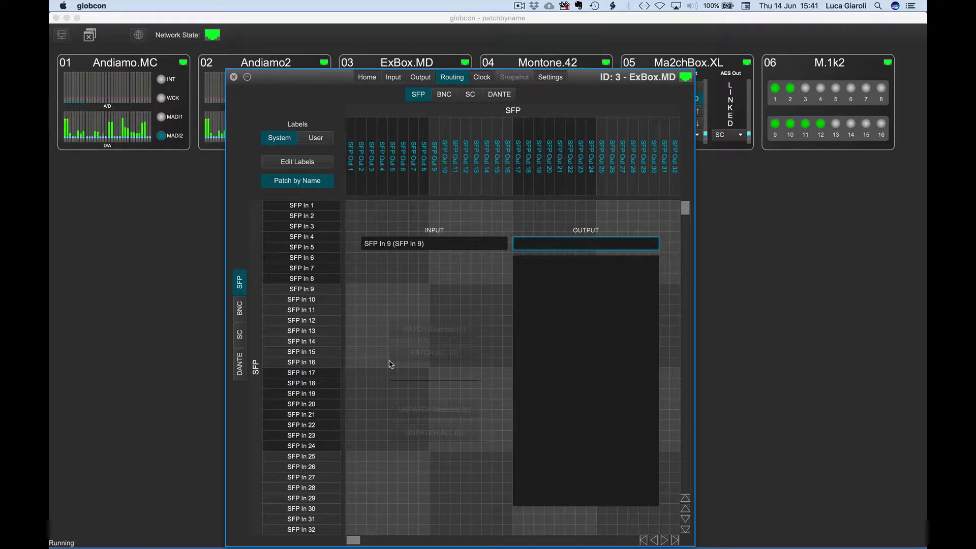
- Find the output "dante out 34" and patch SFP In 9 to it
type("dante out")
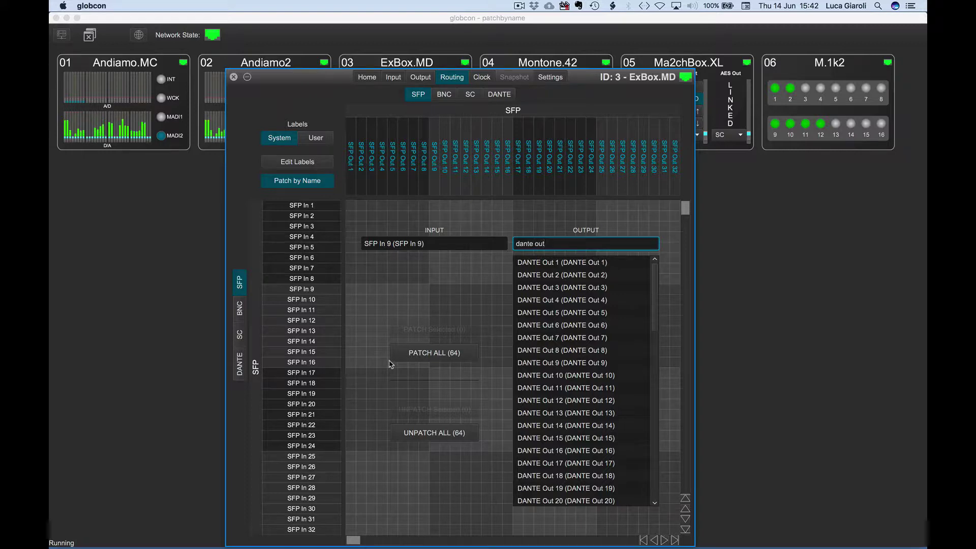
type(" 34")
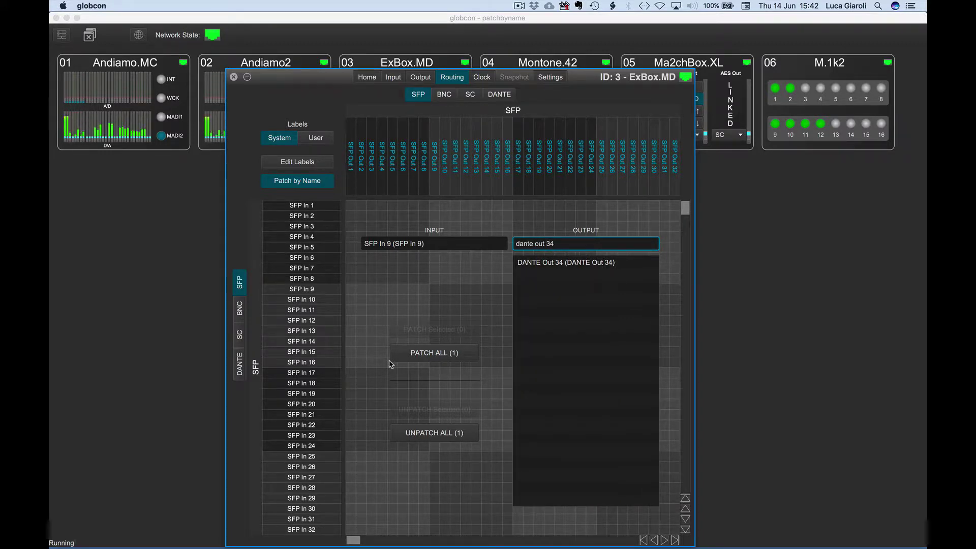
left_click(535, 265)
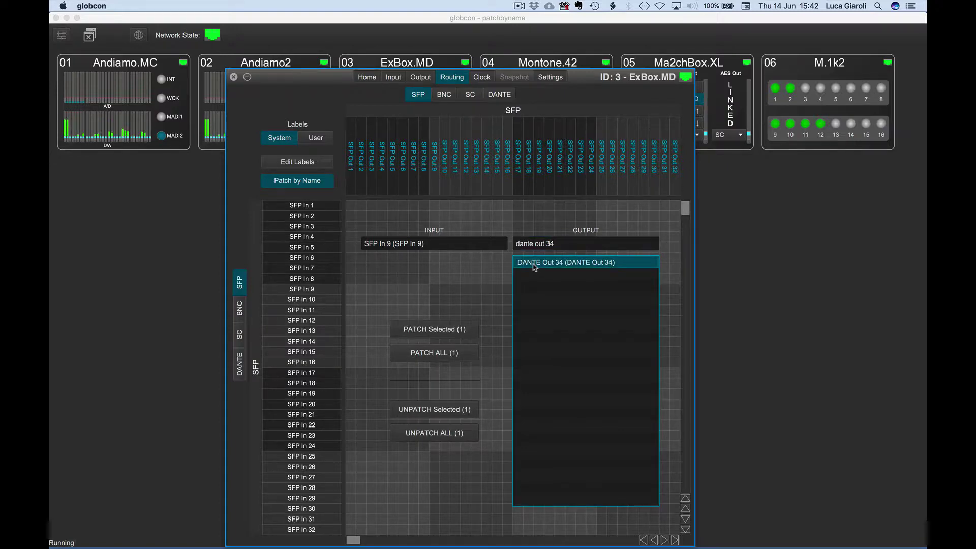
double_click(534, 266)
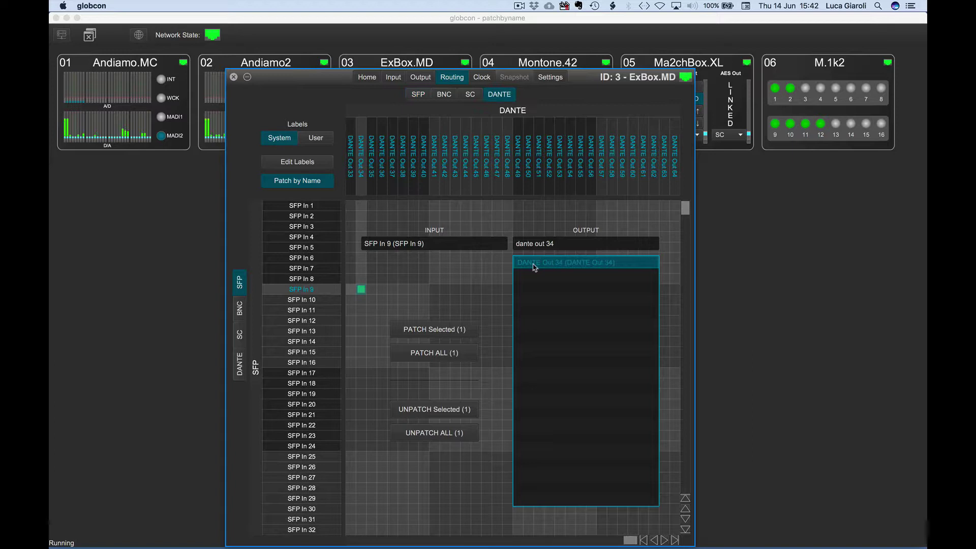
left_click(454, 330)
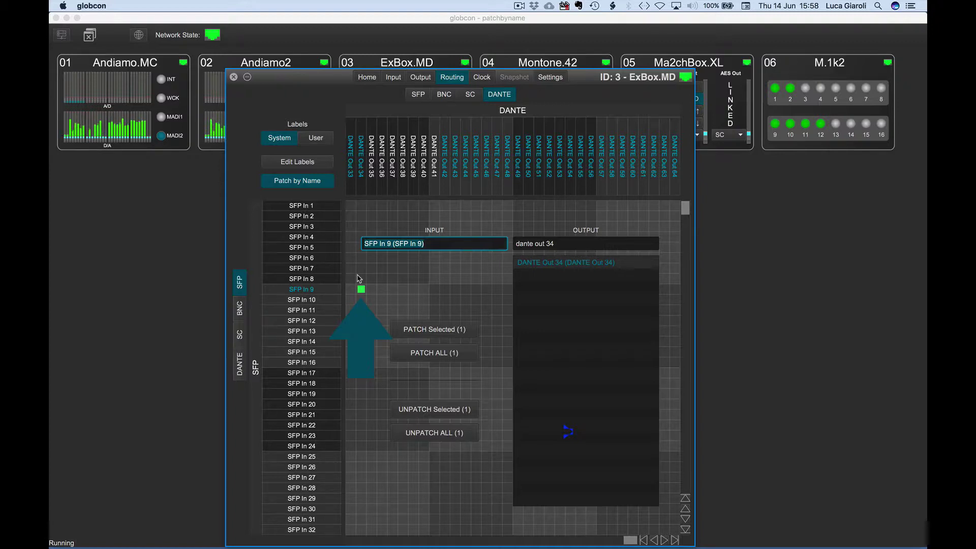
- Leave Patch by Name and patch SFP In 10 to 16 one-to-one to DANTE Out 35 to 41 along a diagonal in the matrix
left_click(302, 183)
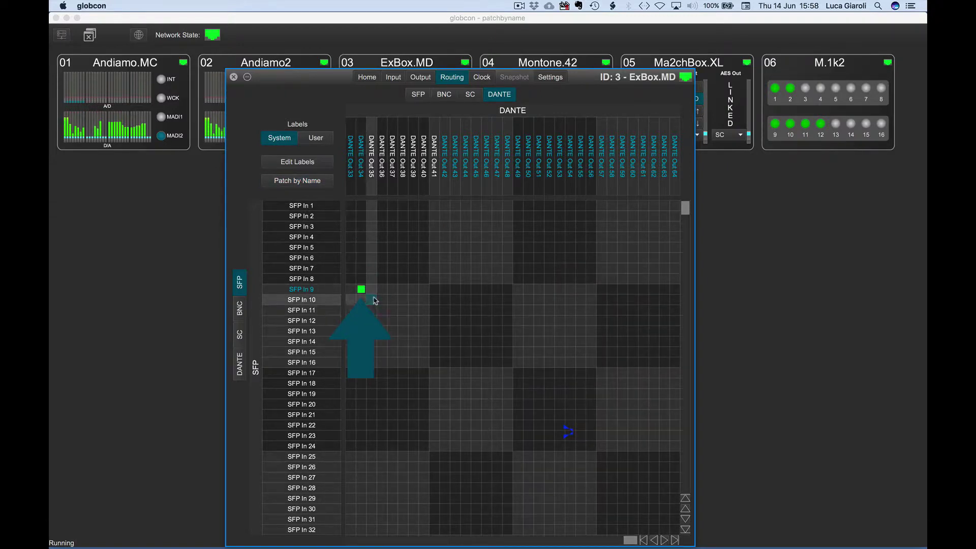
left_click_drag(374, 300, 434, 367)
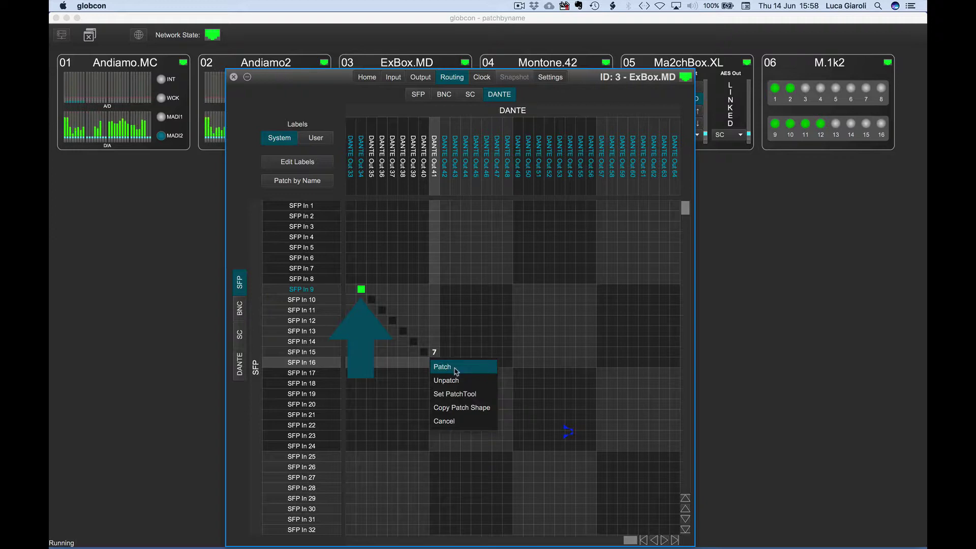
left_click(456, 370)
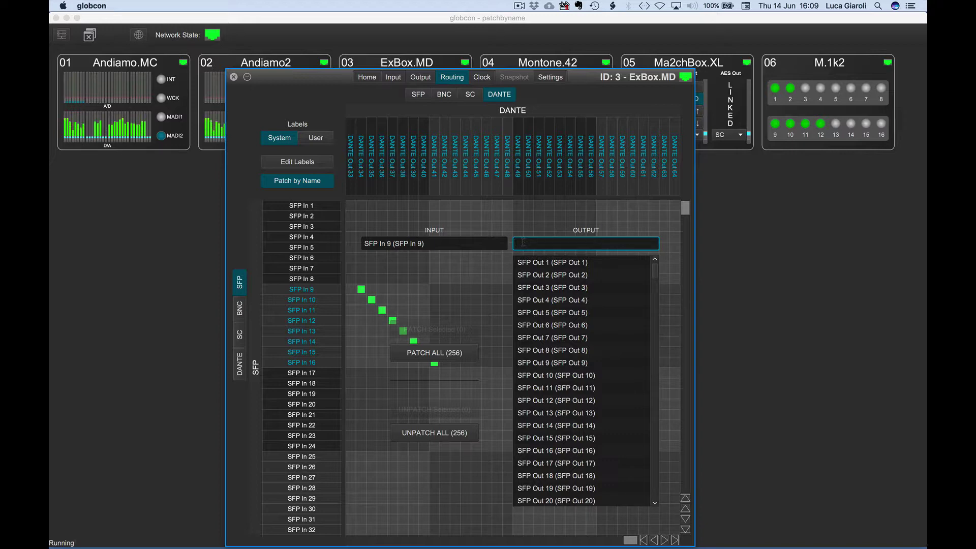
- Filter the outputs by "bnc" and patch SFP In 9 to BNC Out 2 to 8, 12, 14 and 16
type("b")
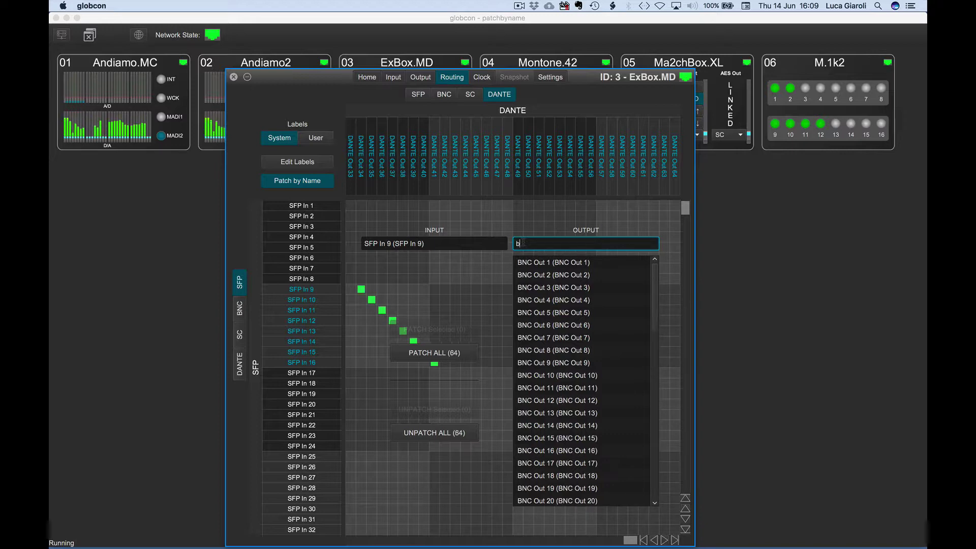
type("nc")
left_click(573, 276)
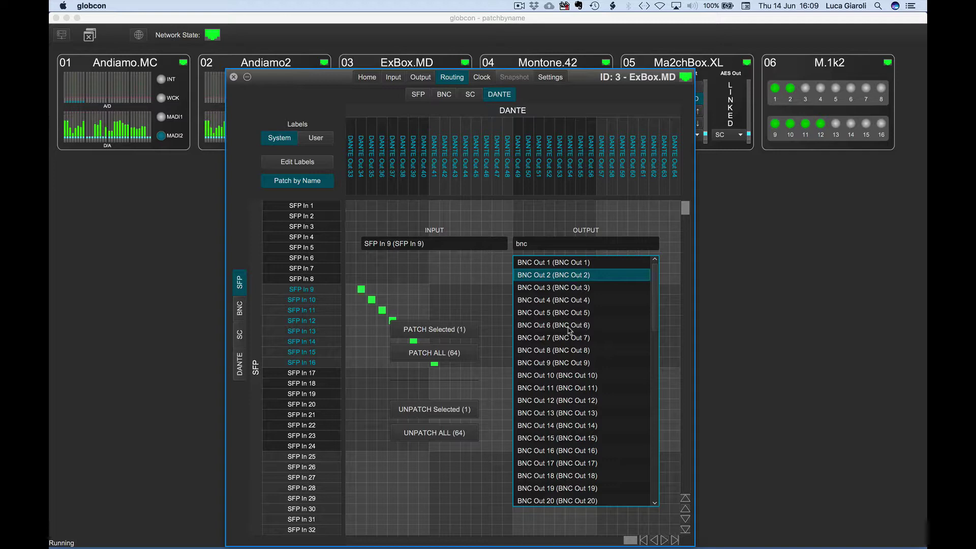
left_click(569, 351, "shift")
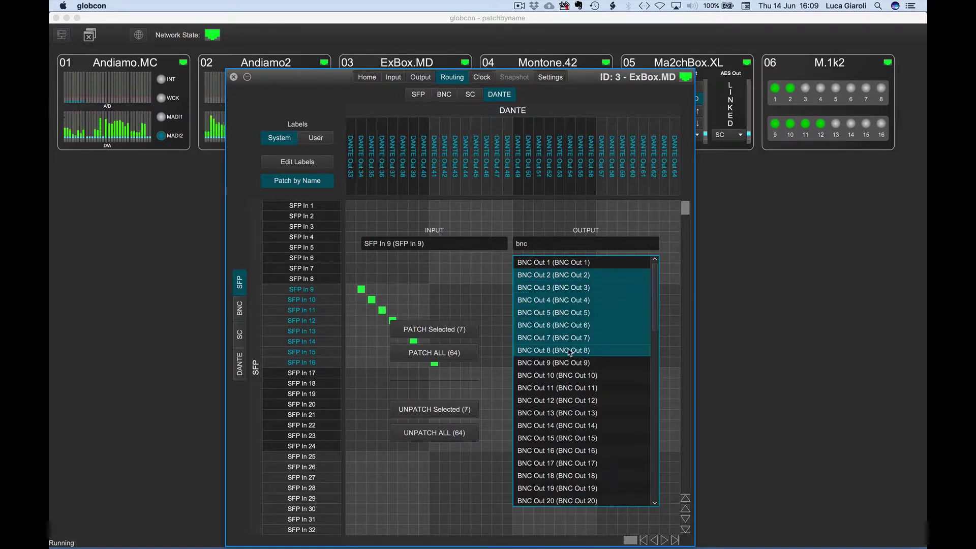
left_click(565, 404, "super")
left_click(565, 427, "super")
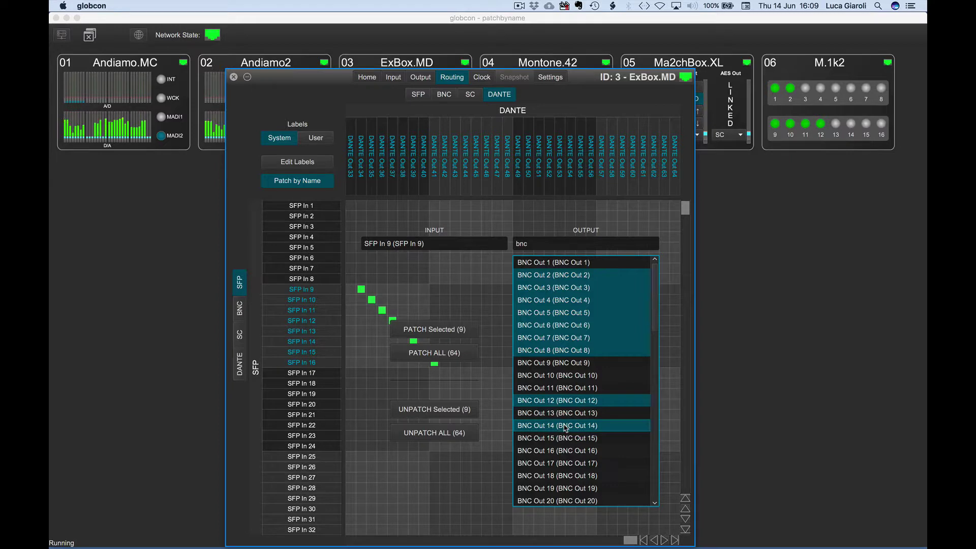
left_click(566, 451, "super")
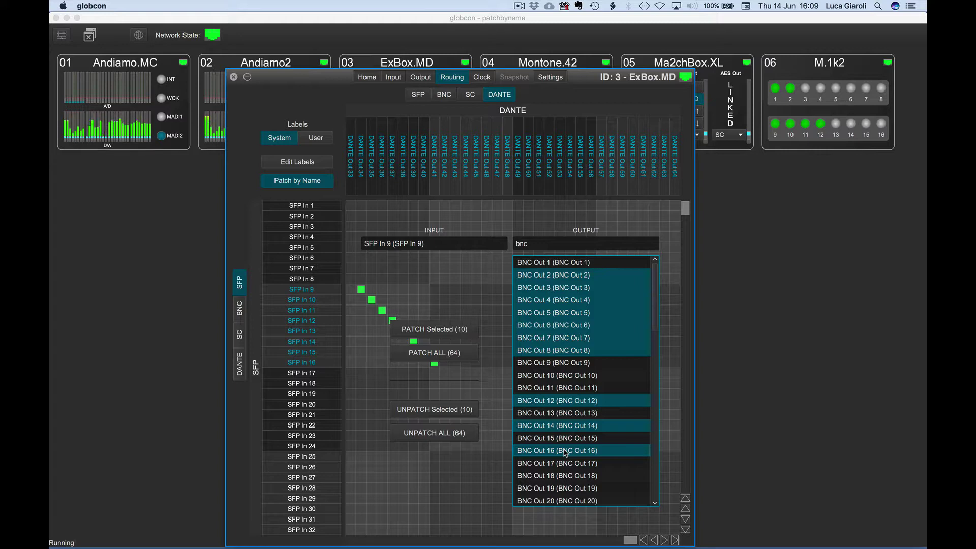
left_click(460, 328)
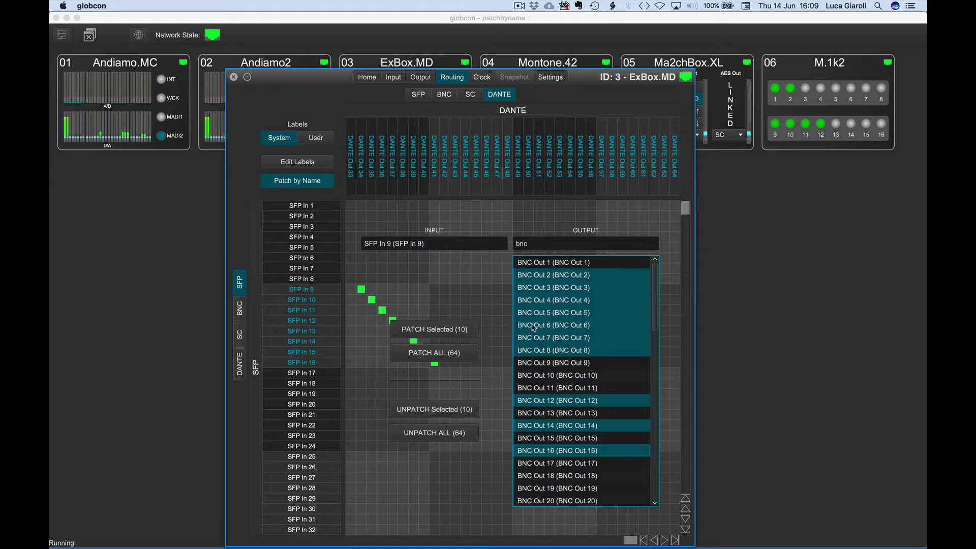
- Apply the patch from SFP In 9 to all the selected BNC outputs
key("Return")
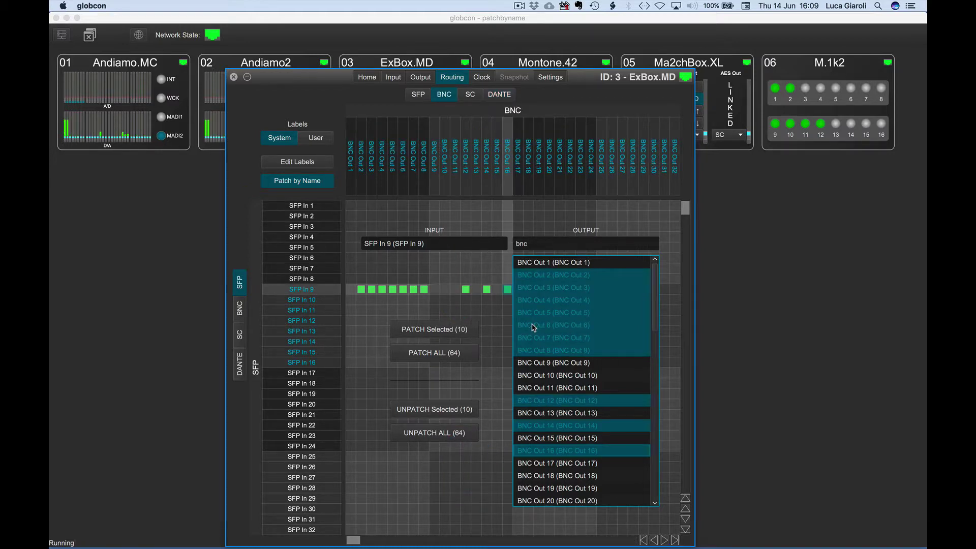
left_click(447, 334)
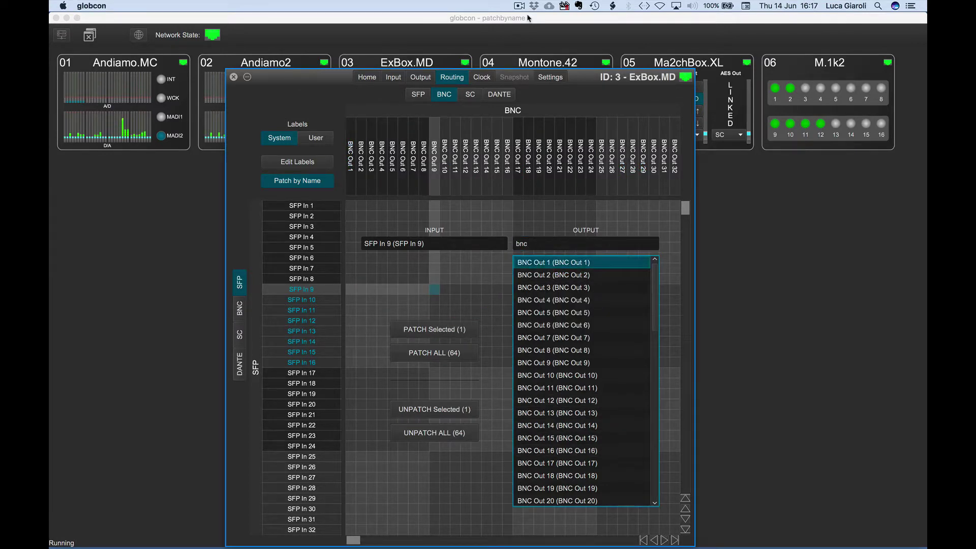
- Patch SFP In 9 to BNC Out 3, 5, 7, 9 and 11 one at a time from the filtered output list
key("Down")
key("Down")
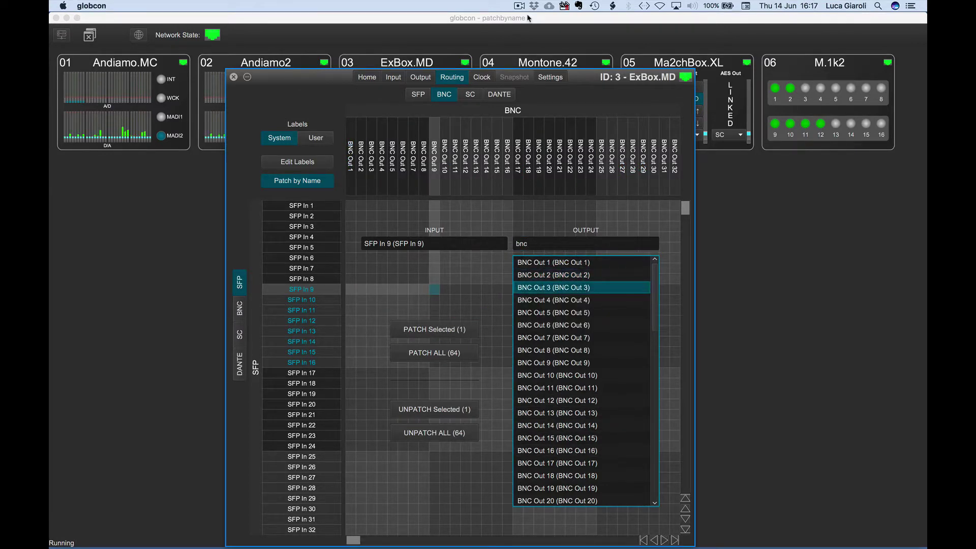
key("Return")
key("Down")
key("Down")
key("Return")
key("Down")
key("Down")
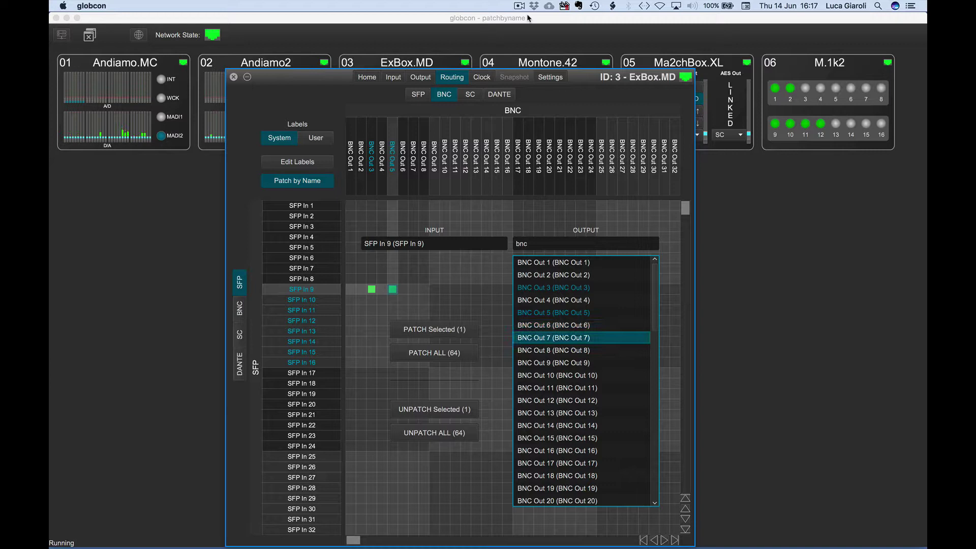
key("Return")
key("Down")
key("Down")
key("Return")
key("Down")
key("Down")
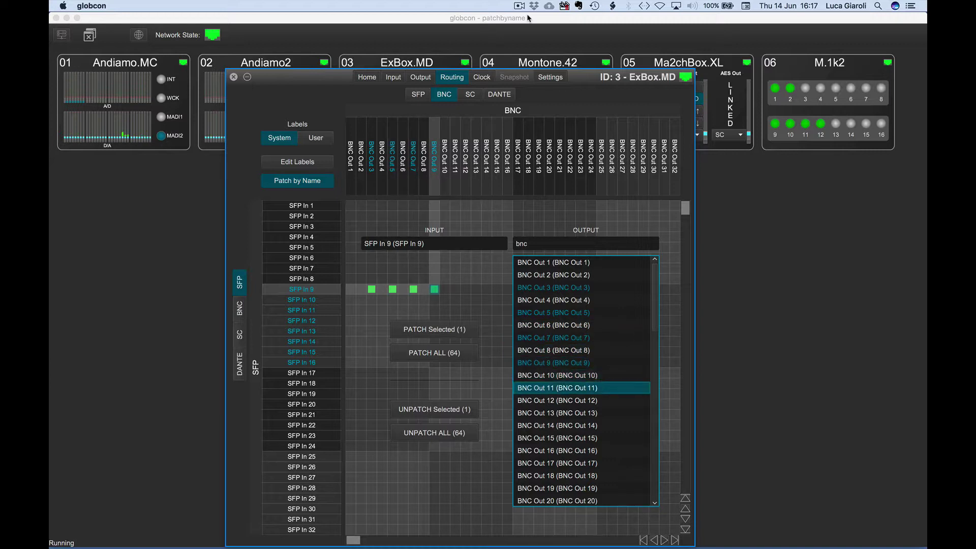
key("Return")
- Unpatch BNC Out 9 and BNC Out 7 from SFP In 9, working back up the output list
key("Up")
key("Up")
key("Return")
key("Up")
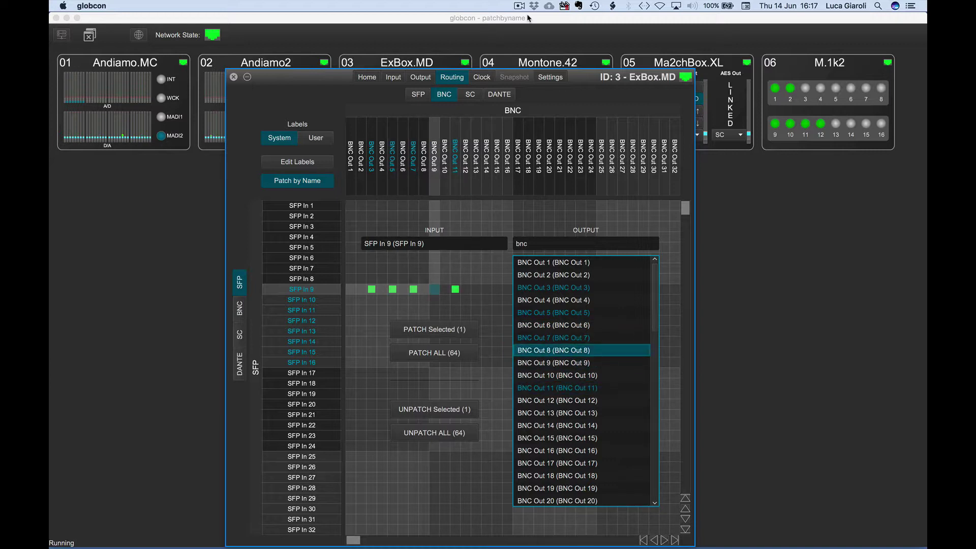
key("Up")
key("Return")
key("Up")
key("Up")
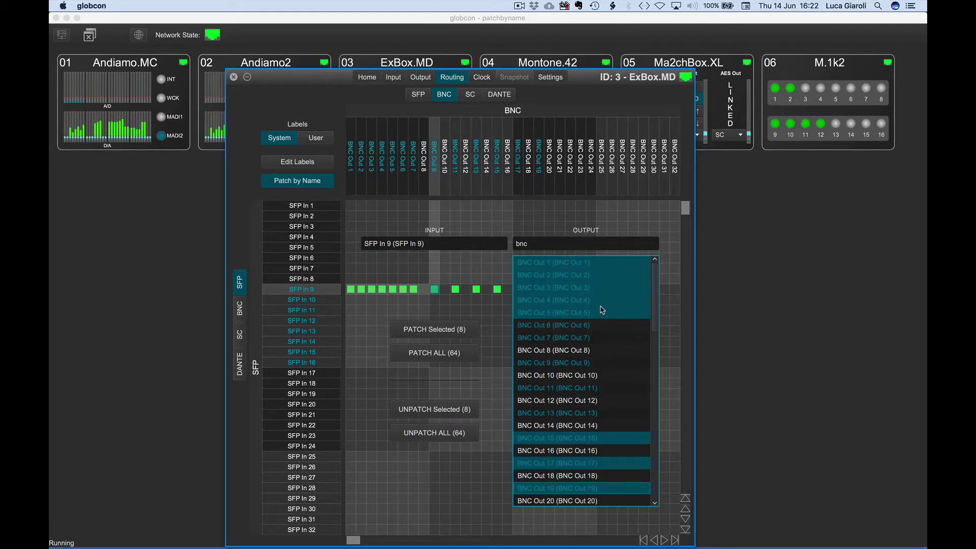
- Unpatch the selected BNC Out 1 to 5, 15, 17 and 19, and clear the patches of all listed BNC outputs
left_click(460, 412)
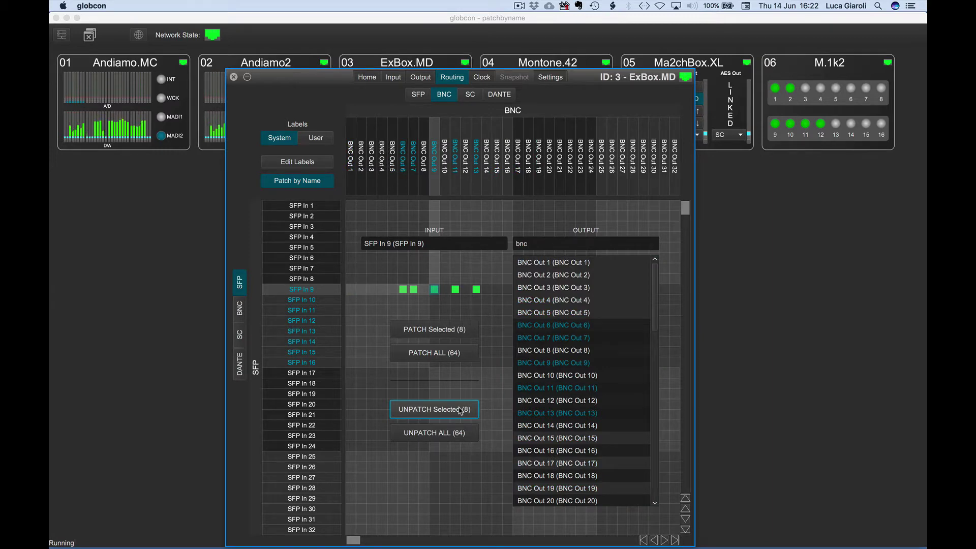
left_click(441, 433)
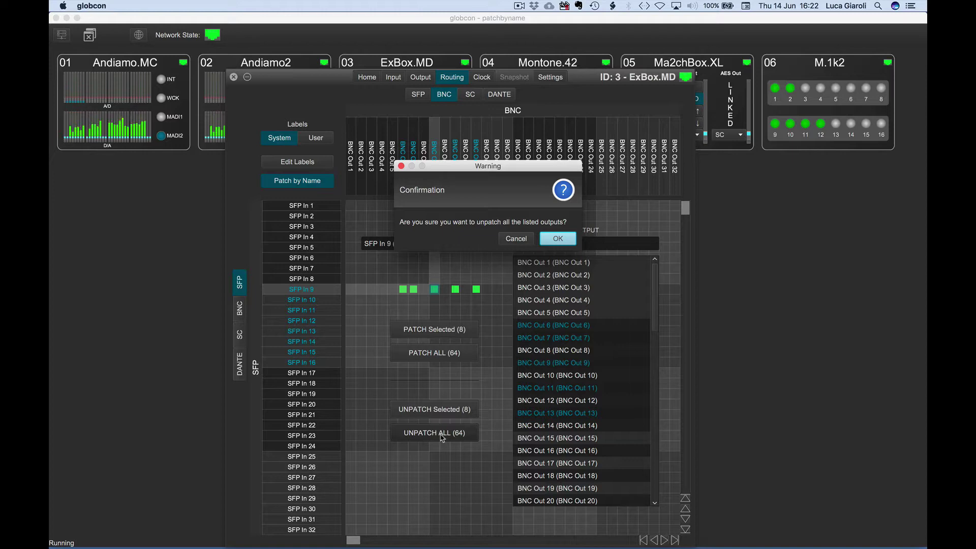
left_click(554, 241)
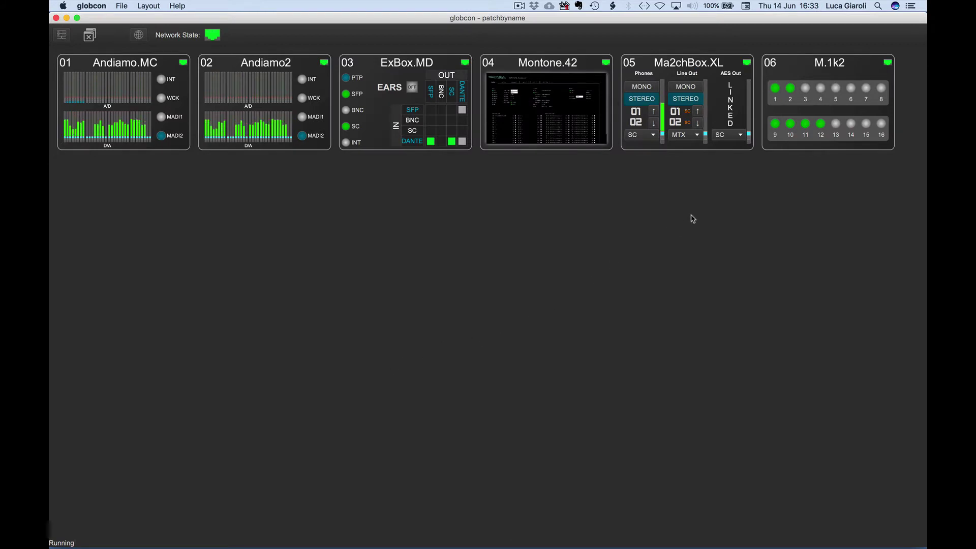
- Open Patch by Name for the M.1k2 with user labels and choose TestTone (Port3 In 10) as the input
double_click(821, 66)
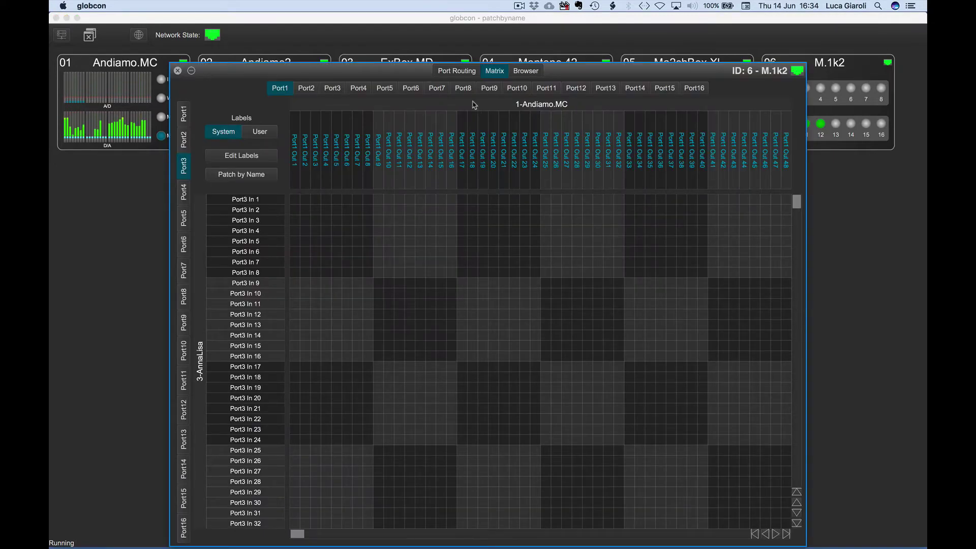
left_click(260, 132)
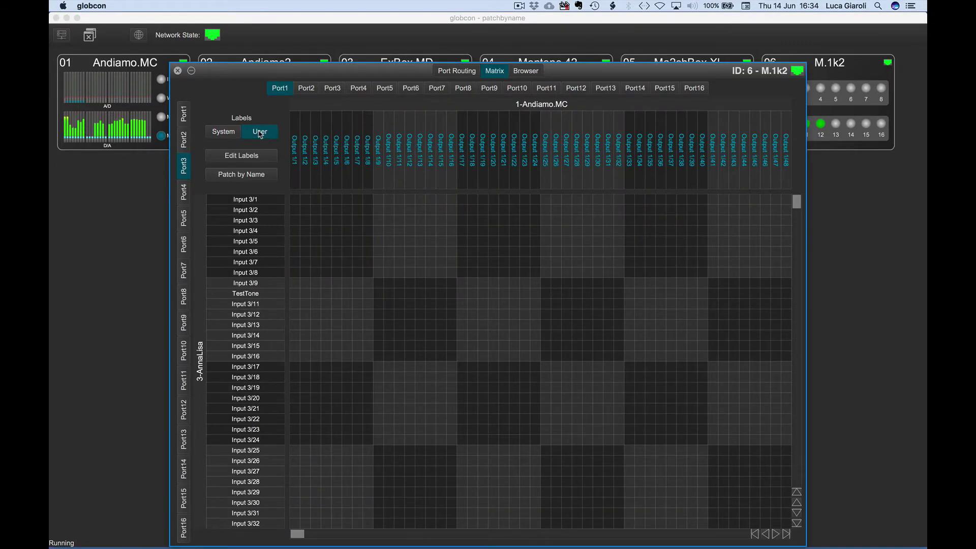
left_click(240, 178)
type("test")
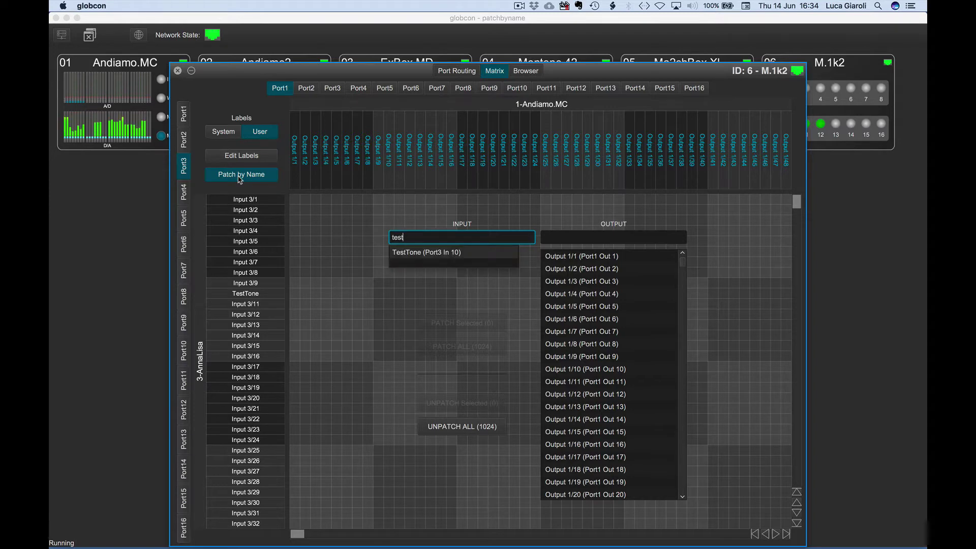
key("Return")
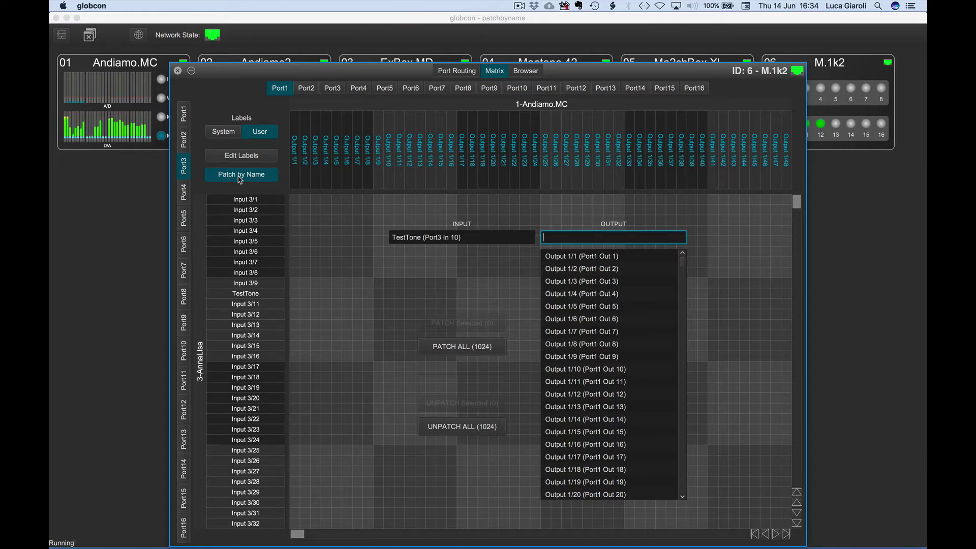
- Filter the outputs by "ifb" and patch TestTone to all the listed IFB outputs
type("ifb")
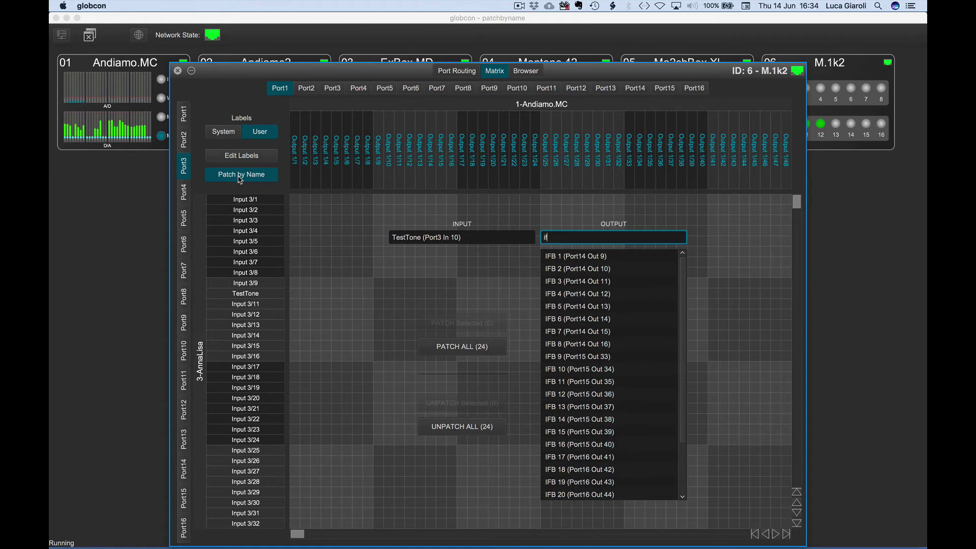
left_click(440, 346)
left_click(559, 238)
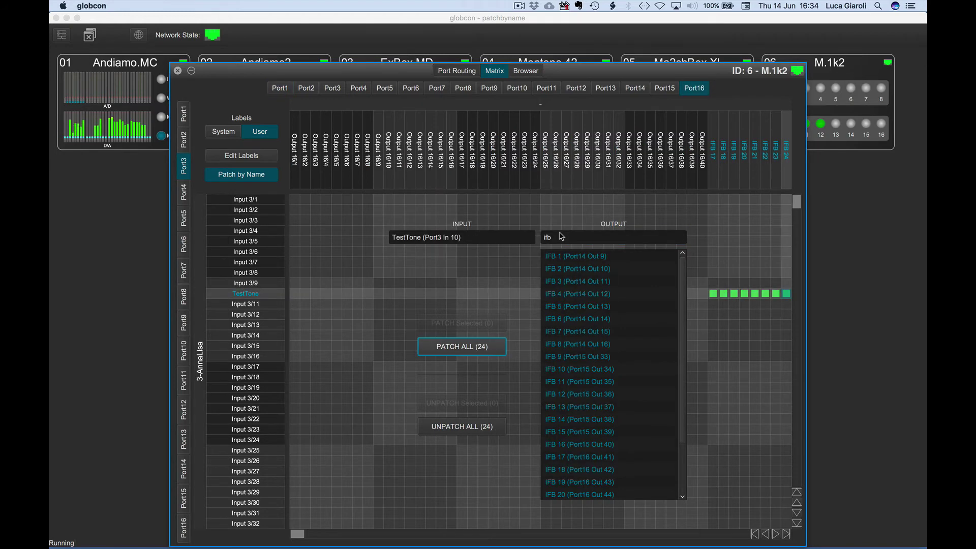
mouse_move(247, 295)
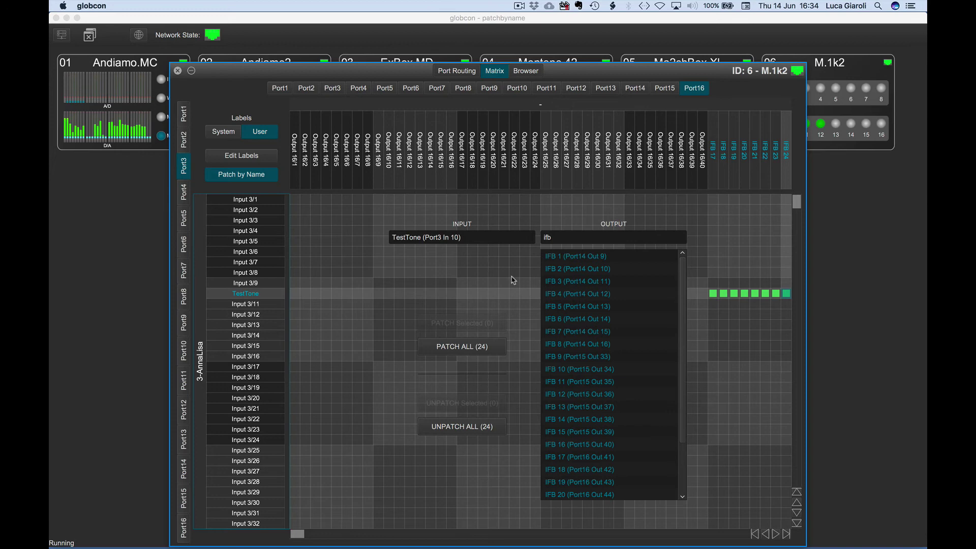
- Unpatch all the listed IFB outputs from TestTone
left_click(462, 426)
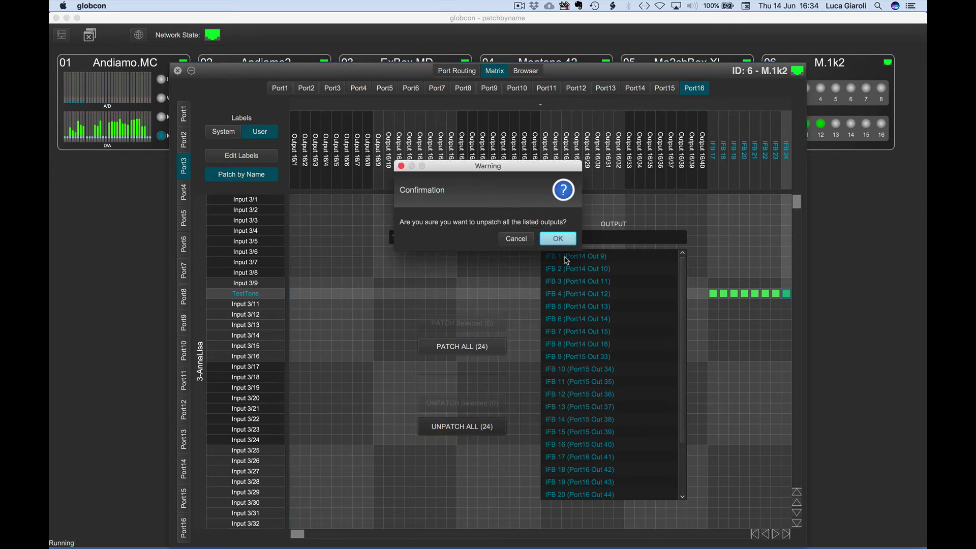
left_click(557, 238)
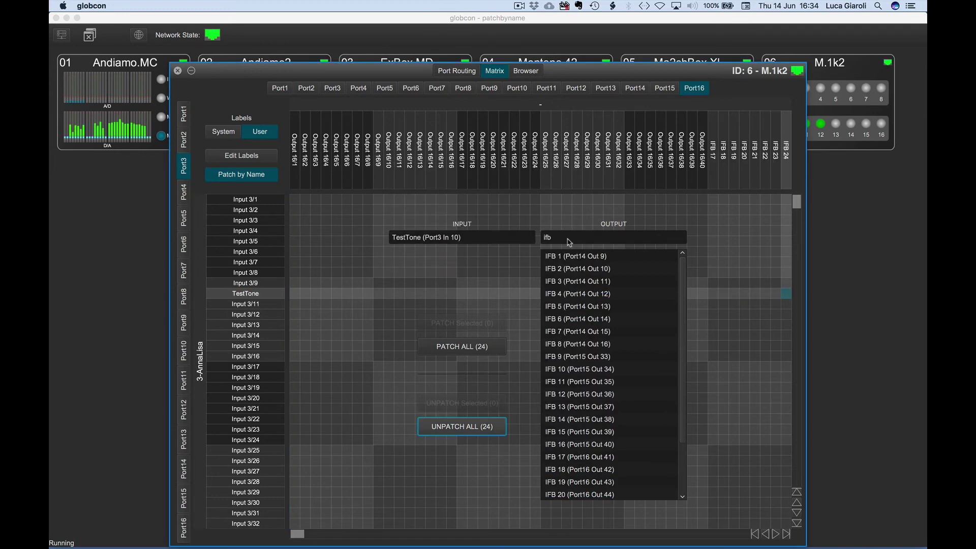